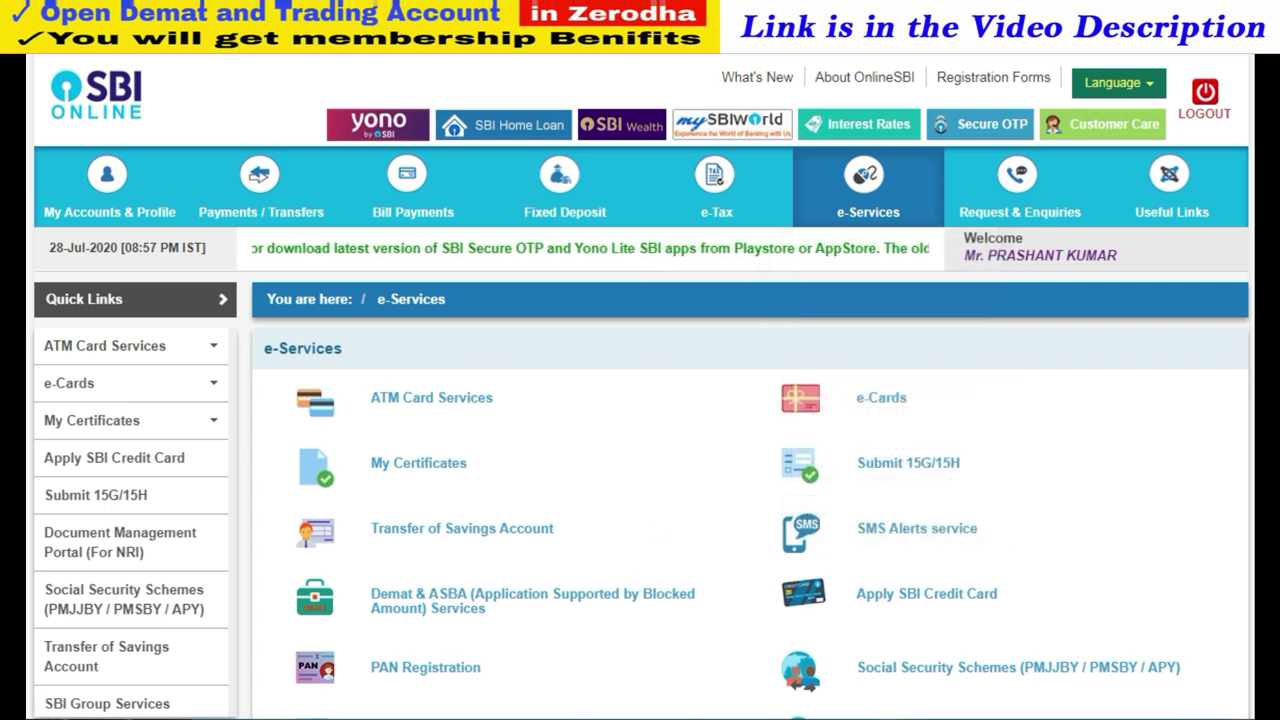
Step: Open the IPO (Equity / Rights) application page within Demat & ASBA Services
{"action": "scroll", "coordinate": [655, 573], "scroll_direction": "down", "scroll_amount": 2}
{"action": "scroll", "coordinate": [711, 540], "scroll_direction": "down", "scroll_amount": 3}
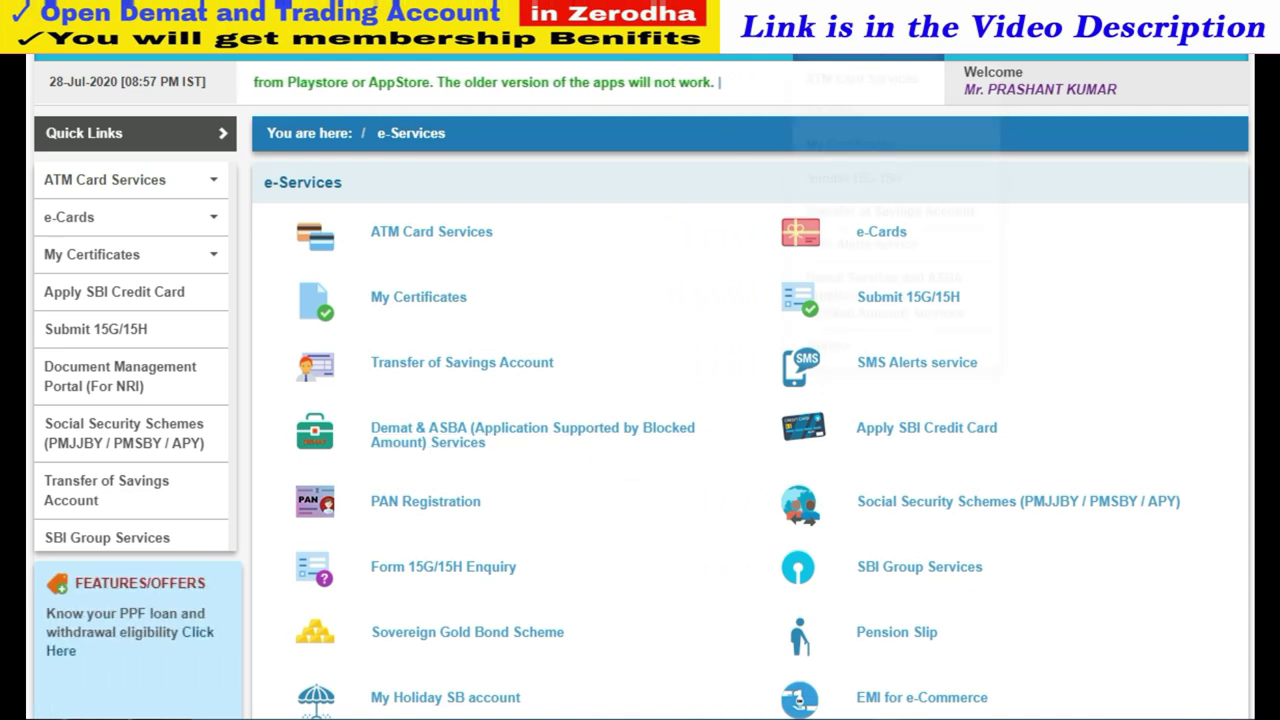
{"action": "mouse_move", "coordinate": [878, 63]}
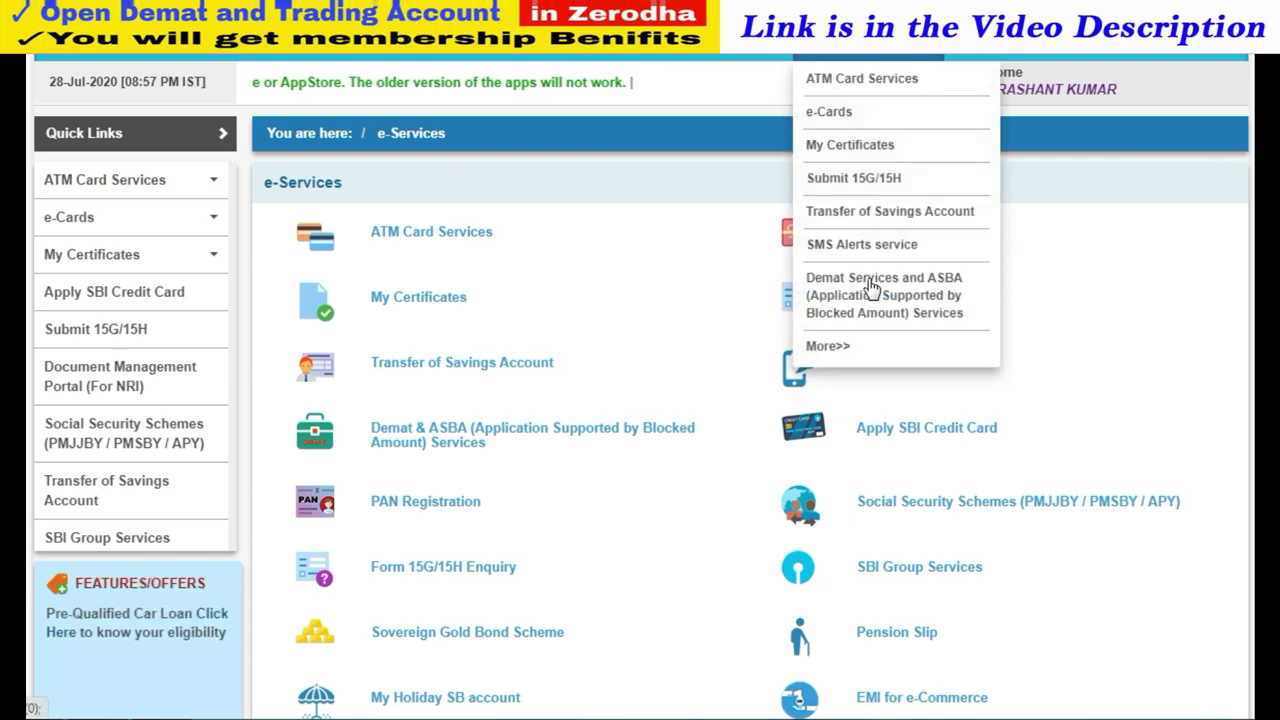
{"action": "left_click", "coordinate": [470, 450]}
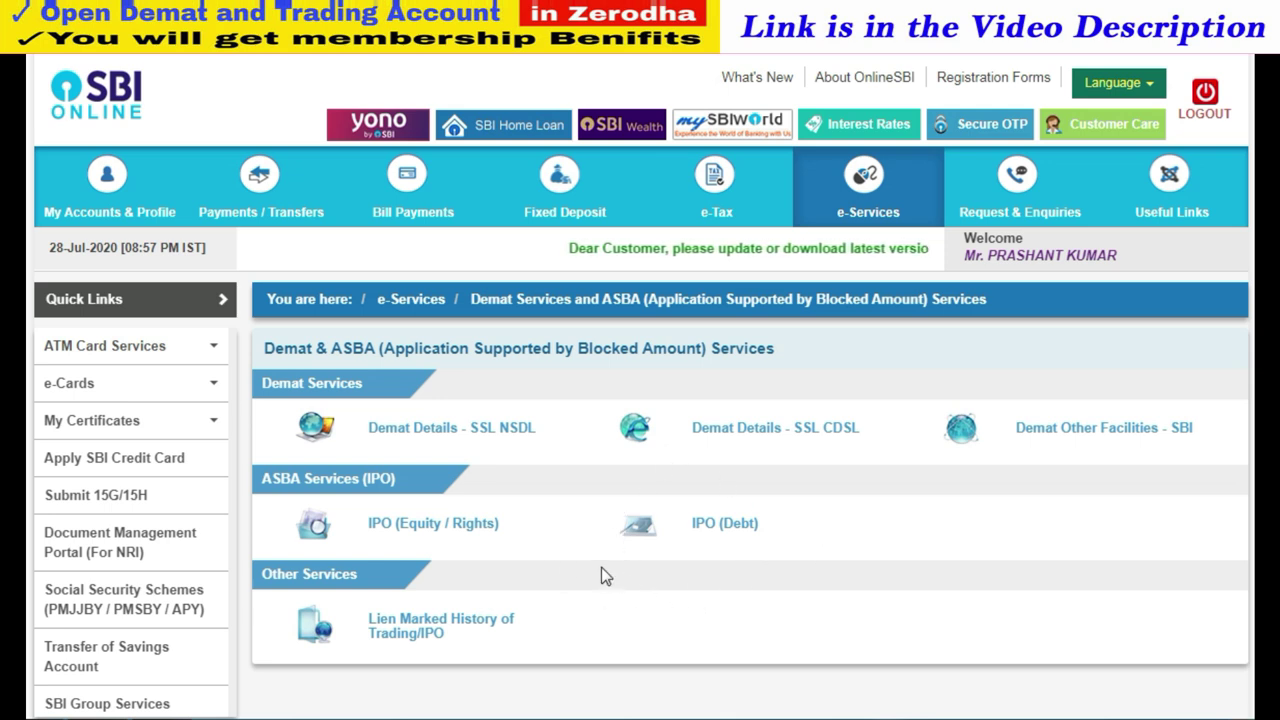
{"action": "left_click", "coordinate": [390, 528]}
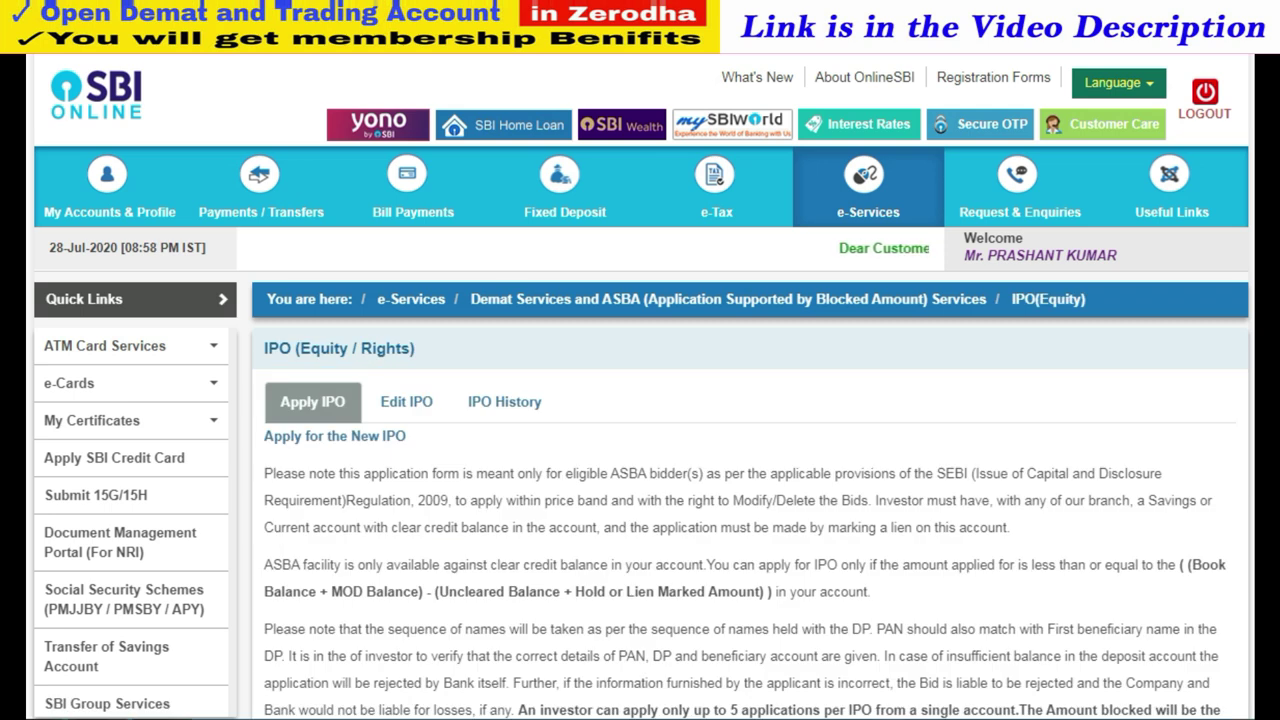
Step: Accept the IPO application terms and choose MINDSPACE BUSINESS PARKS REIT as the issuing company
{"action": "scroll", "coordinate": [640, 400], "scroll_direction": "down", "scroll_amount": 3}
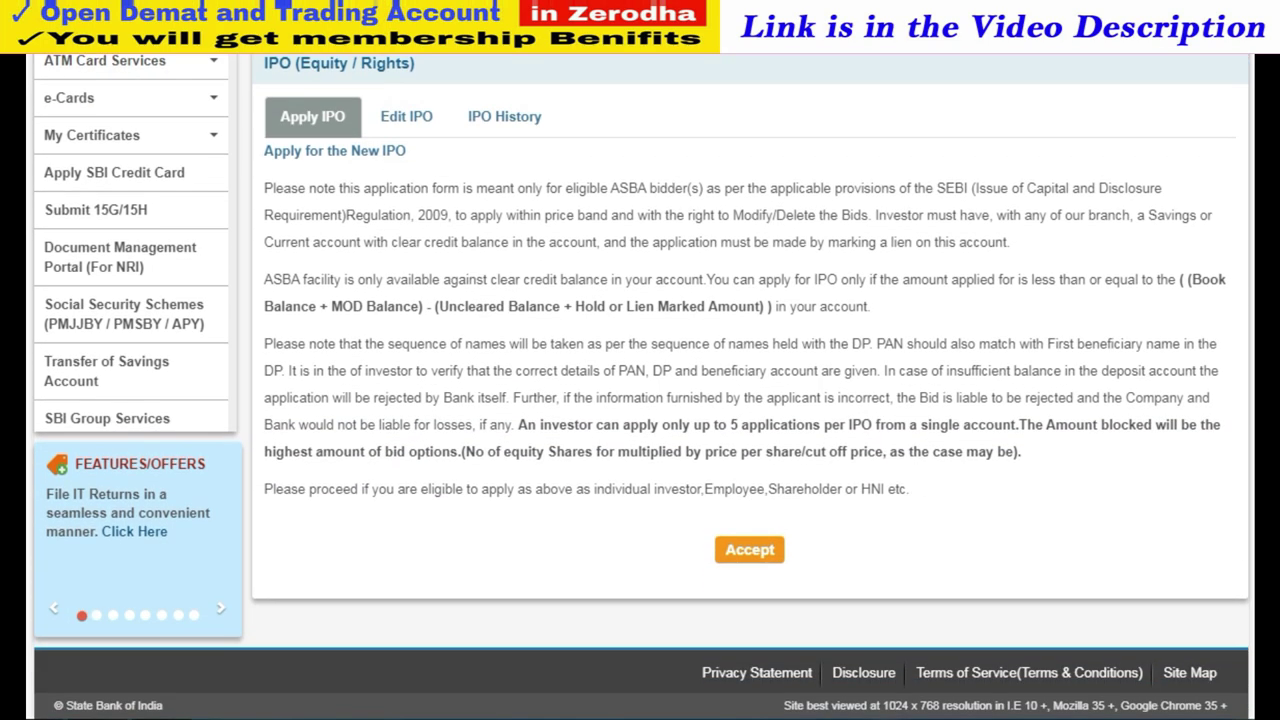
{"action": "left_click", "coordinate": [766, 551]}
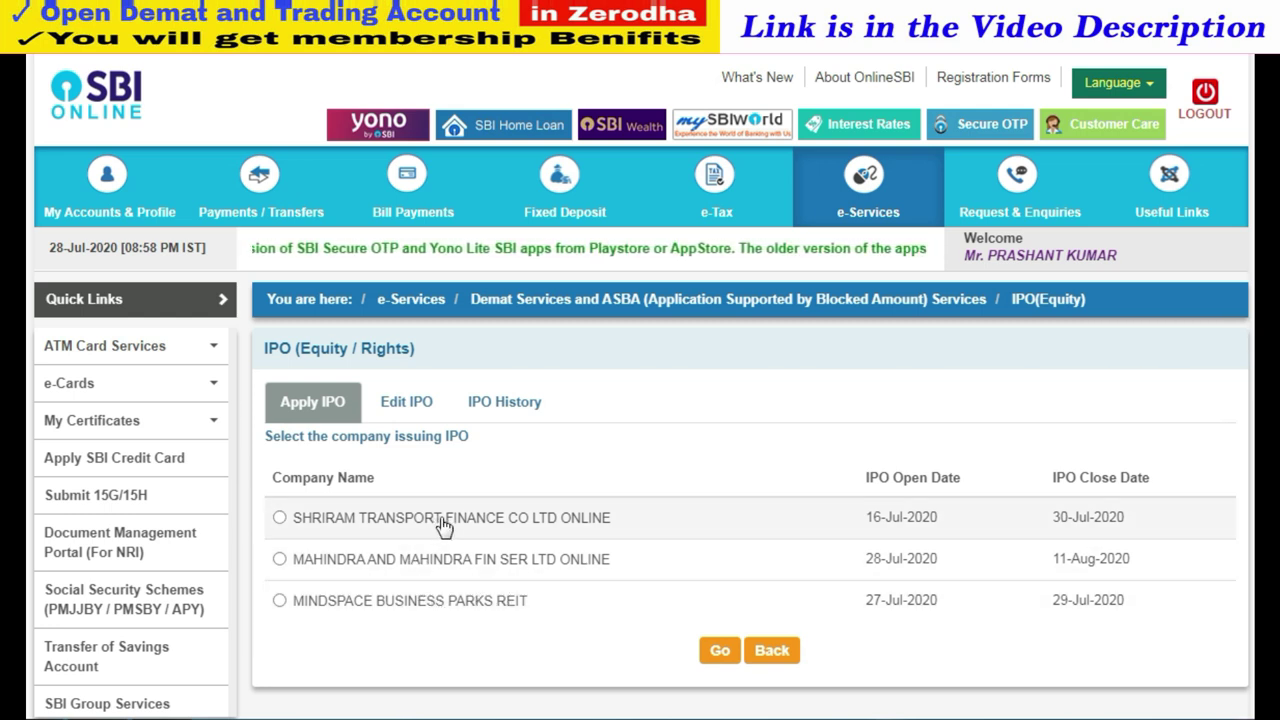
{"action": "left_click", "coordinate": [445, 601]}
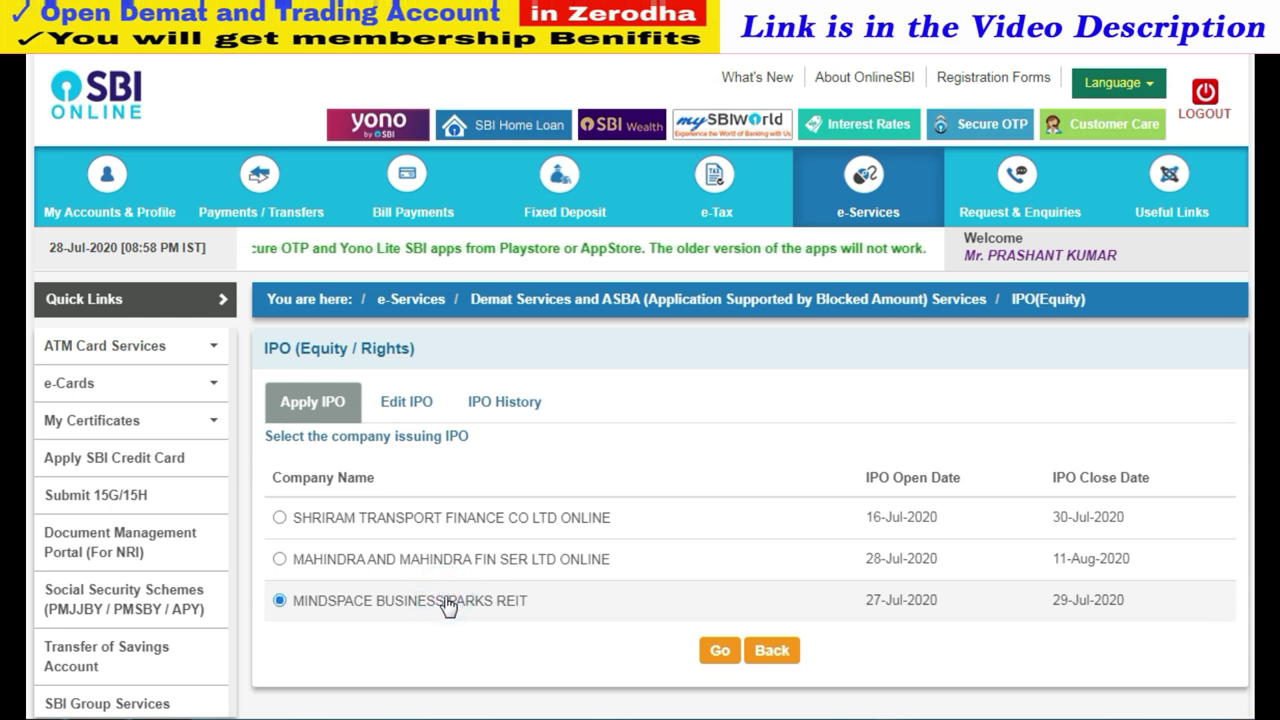
{"action": "left_click", "coordinate": [719, 651]}
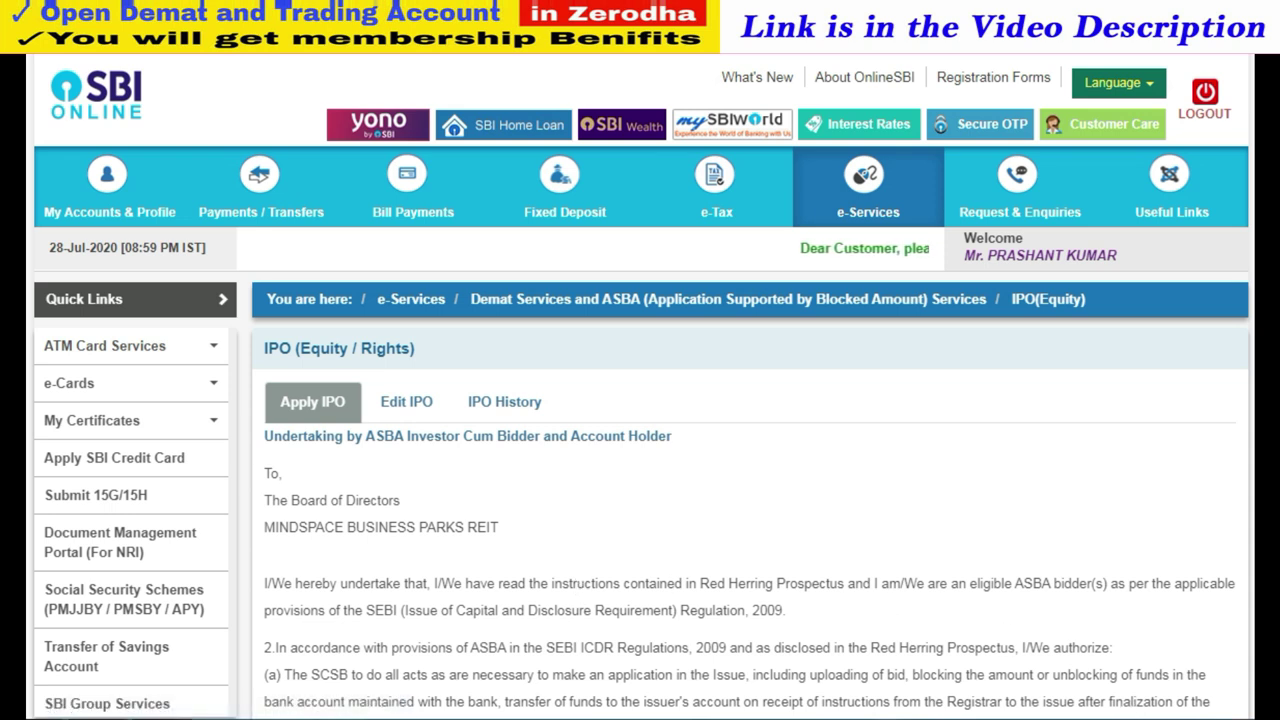
Step: Read through the ASBA investor undertaking for the chosen company and accept it
{"action": "scroll", "coordinate": [455, 355], "scroll_direction": "down", "scroll_amount": 2}
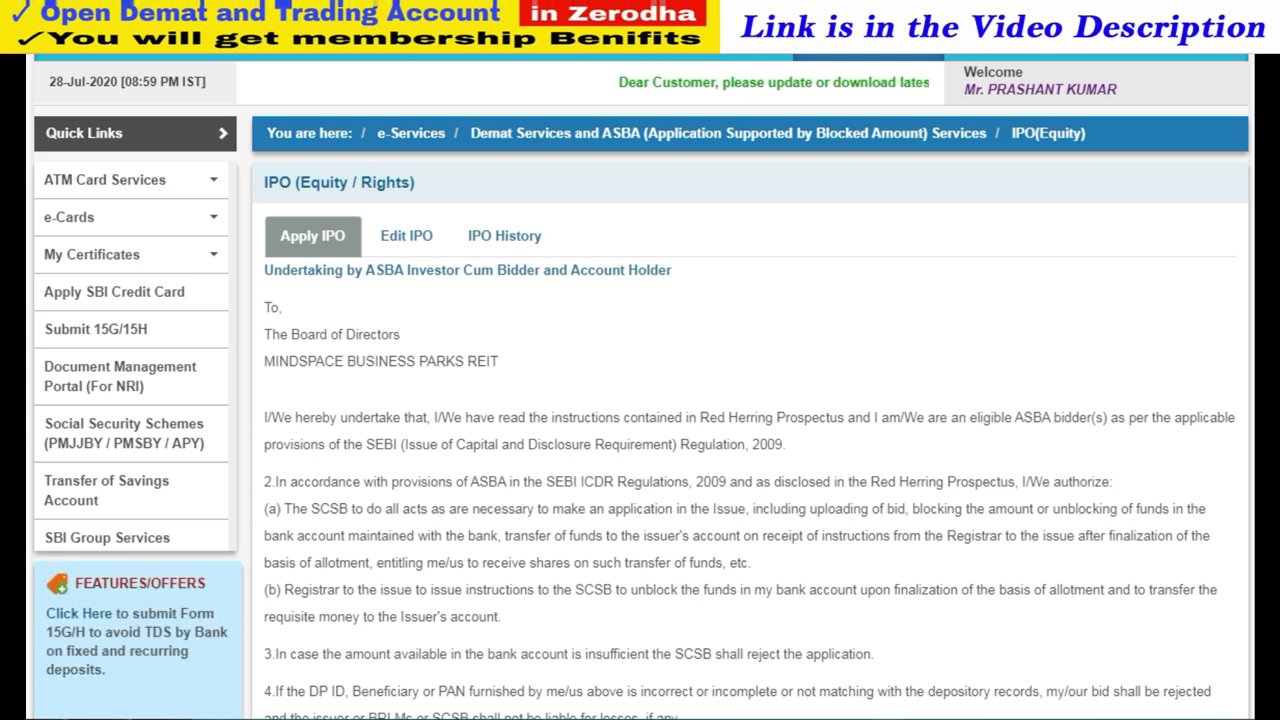
{"action": "scroll", "coordinate": [550, 235], "scroll_direction": "down", "scroll_amount": 3}
{"action": "left_click", "coordinate": [729, 604]}
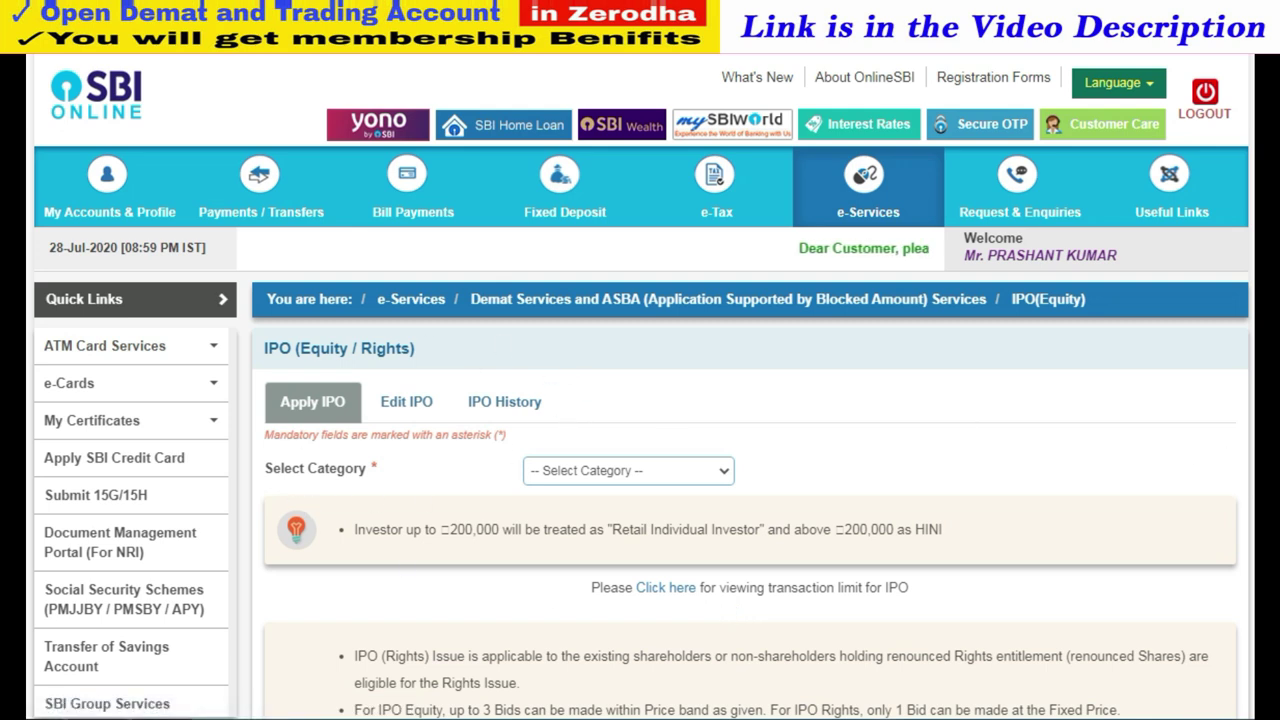
Step: Set the IPO application category to Individual
{"action": "scroll", "coordinate": [640, 400], "scroll_direction": "down", "scroll_amount": 1}
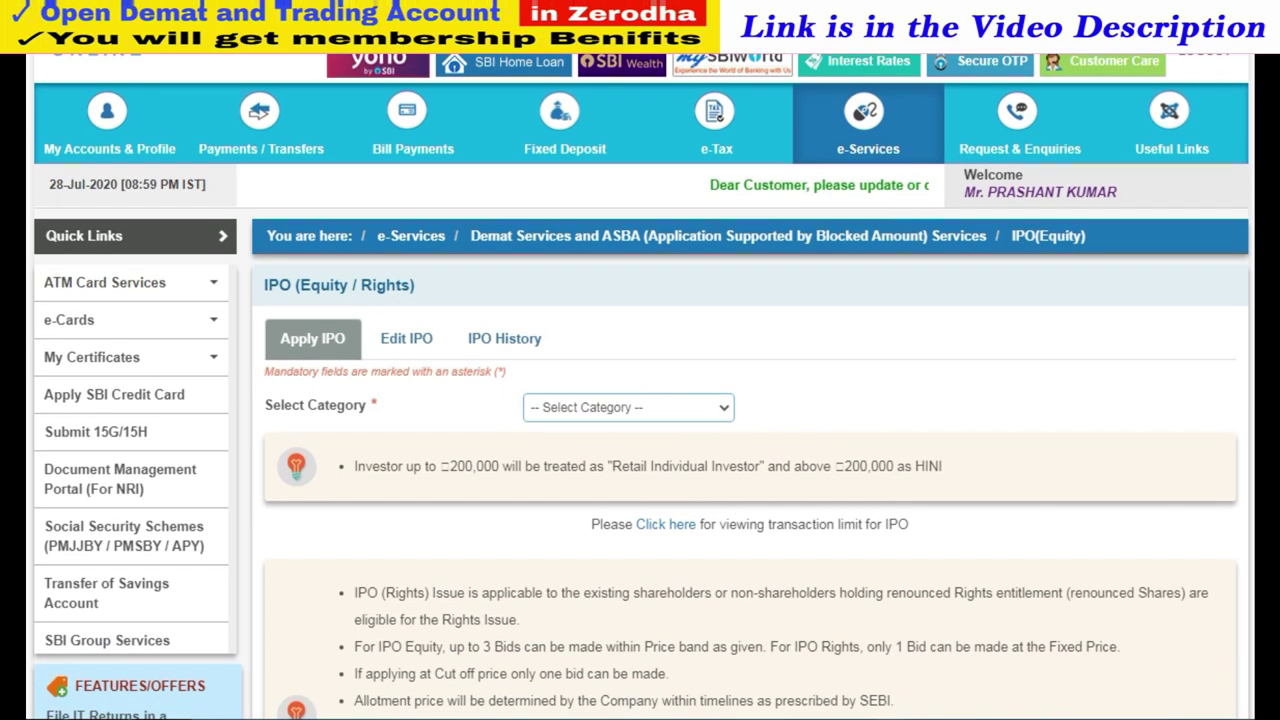
{"action": "scroll", "coordinate": [640, 400], "scroll_direction": "down", "scroll_amount": 1}
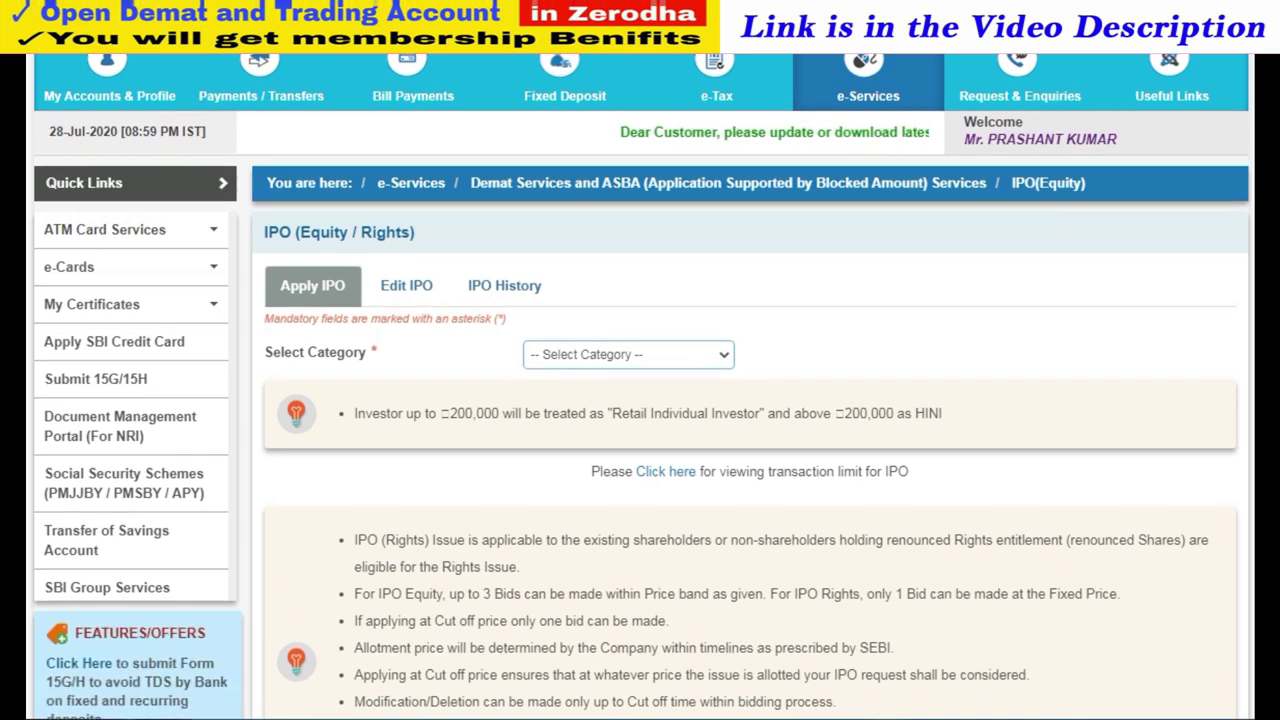
{"action": "scroll", "coordinate": [640, 400], "scroll_direction": "down", "scroll_amount": 1}
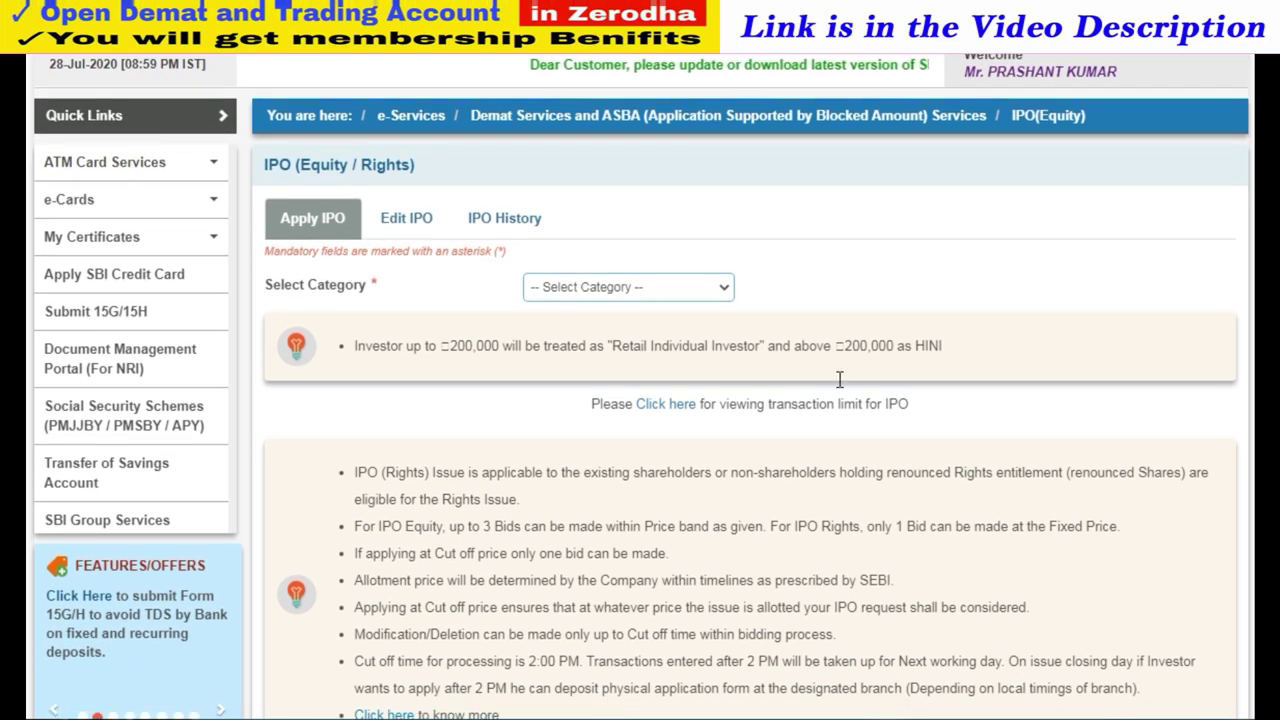
{"action": "left_click", "coordinate": [711, 292]}
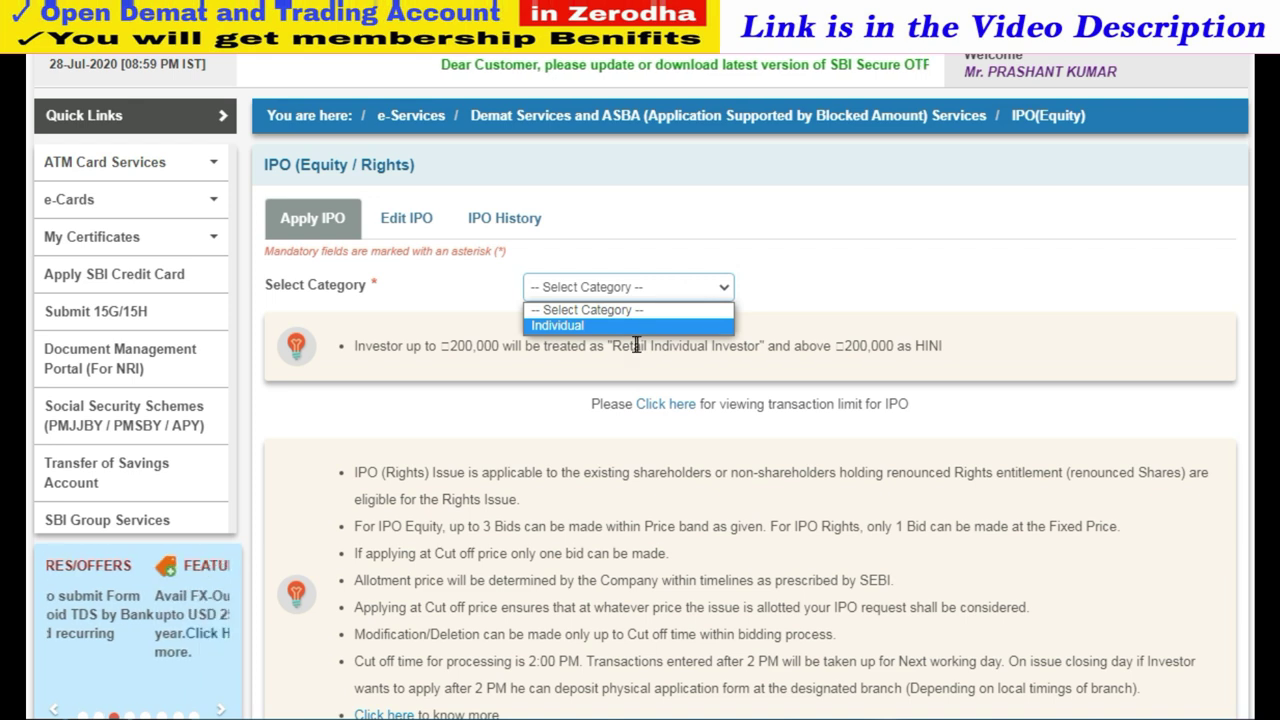
{"action": "left_click", "coordinate": [405, 368]}
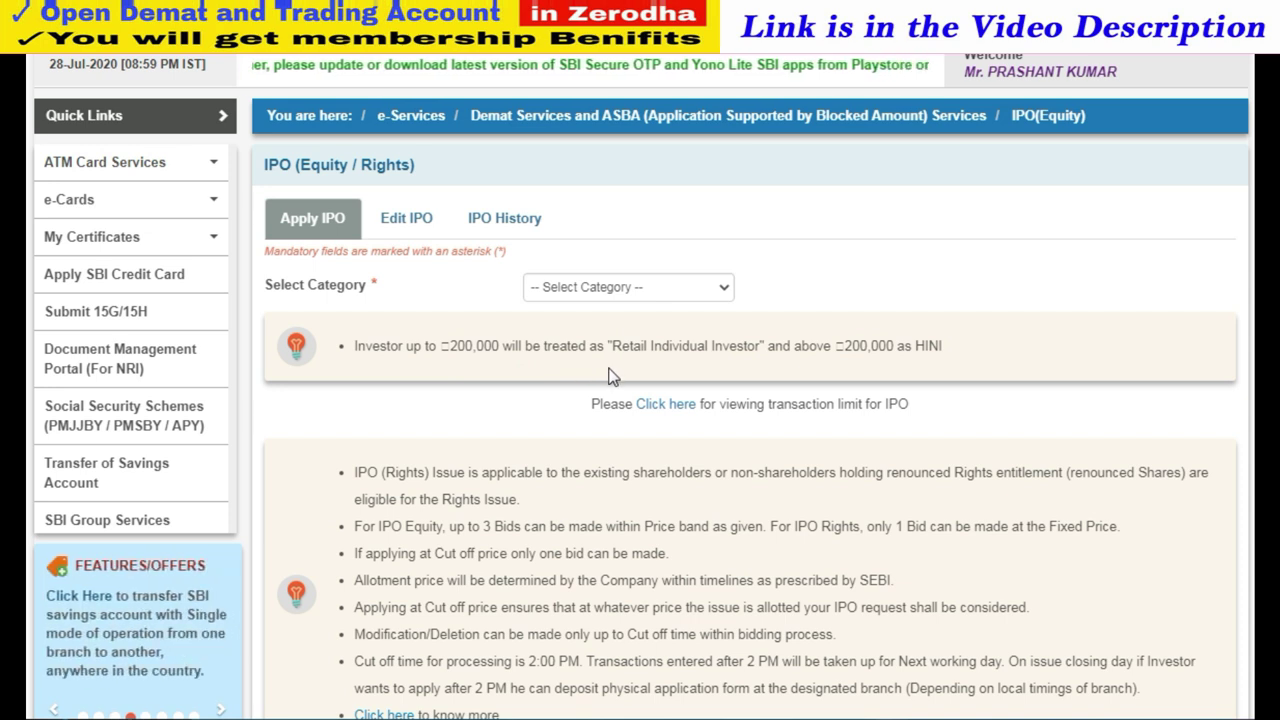
{"action": "scroll", "coordinate": [575, 260], "scroll_direction": "down", "scroll_amount": 1}
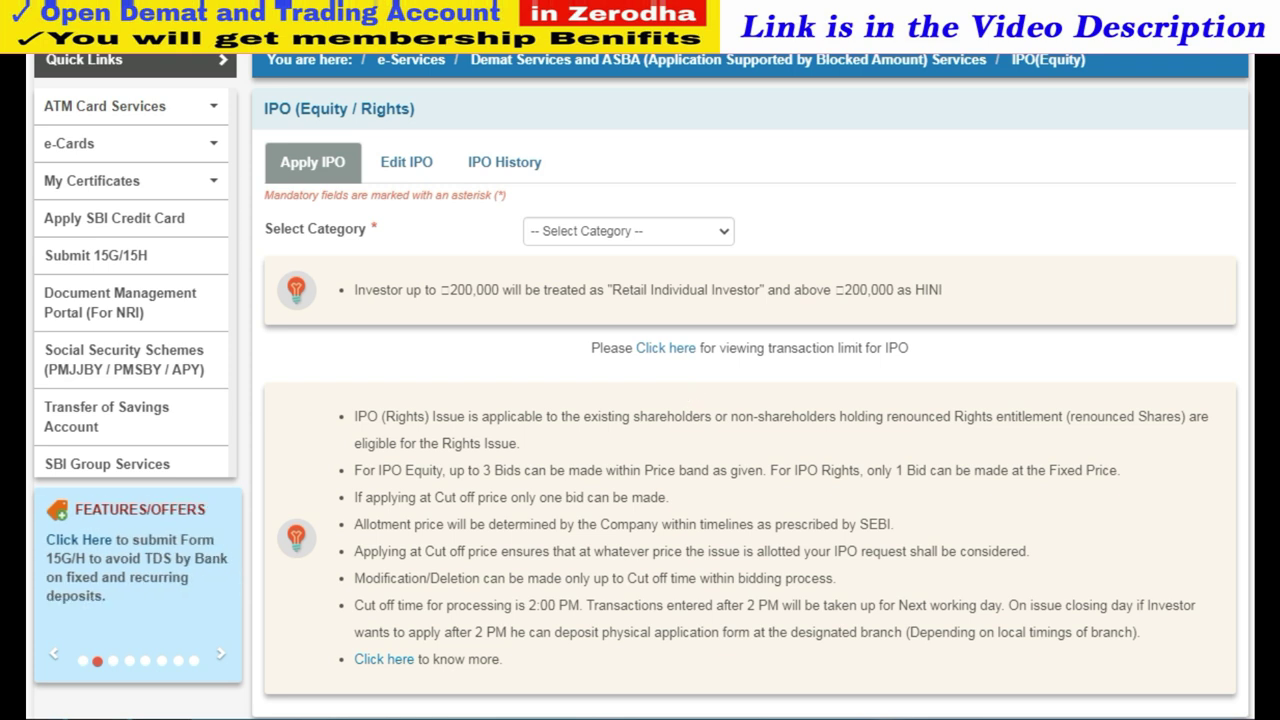
{"action": "scroll", "coordinate": [640, 386], "scroll_direction": "down", "scroll_amount": 1}
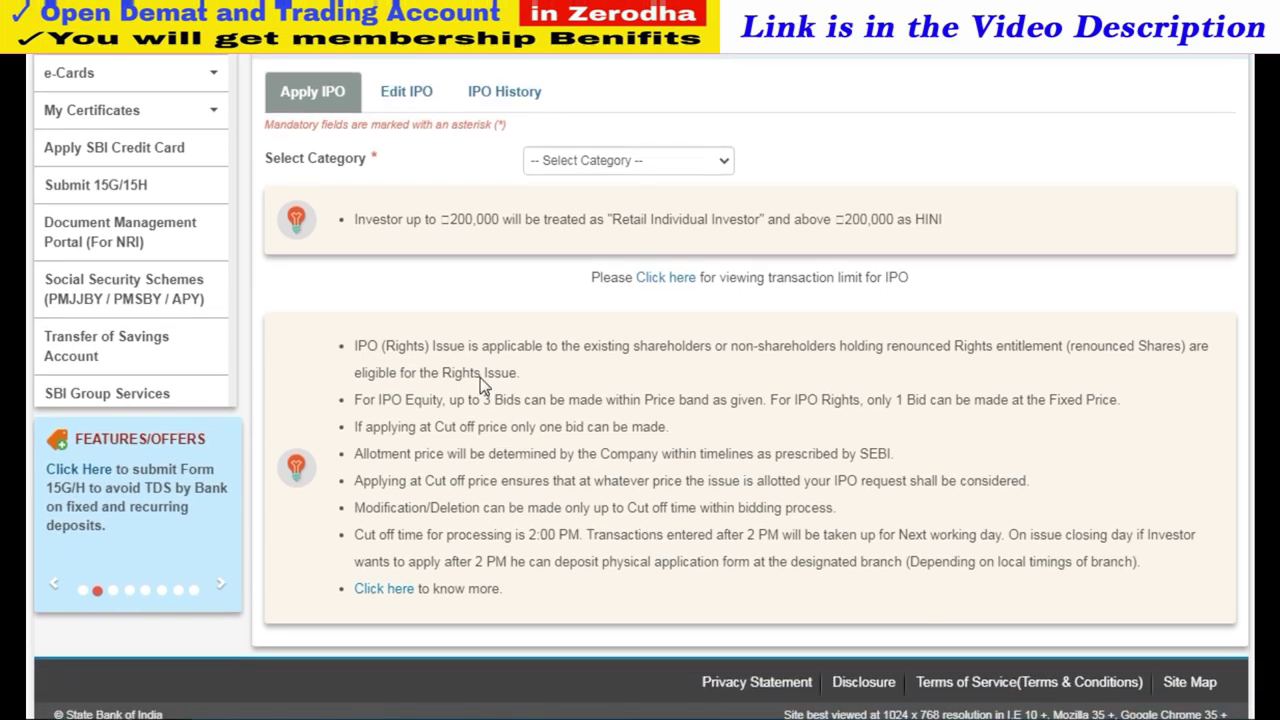
{"action": "left_click", "coordinate": [703, 165]}
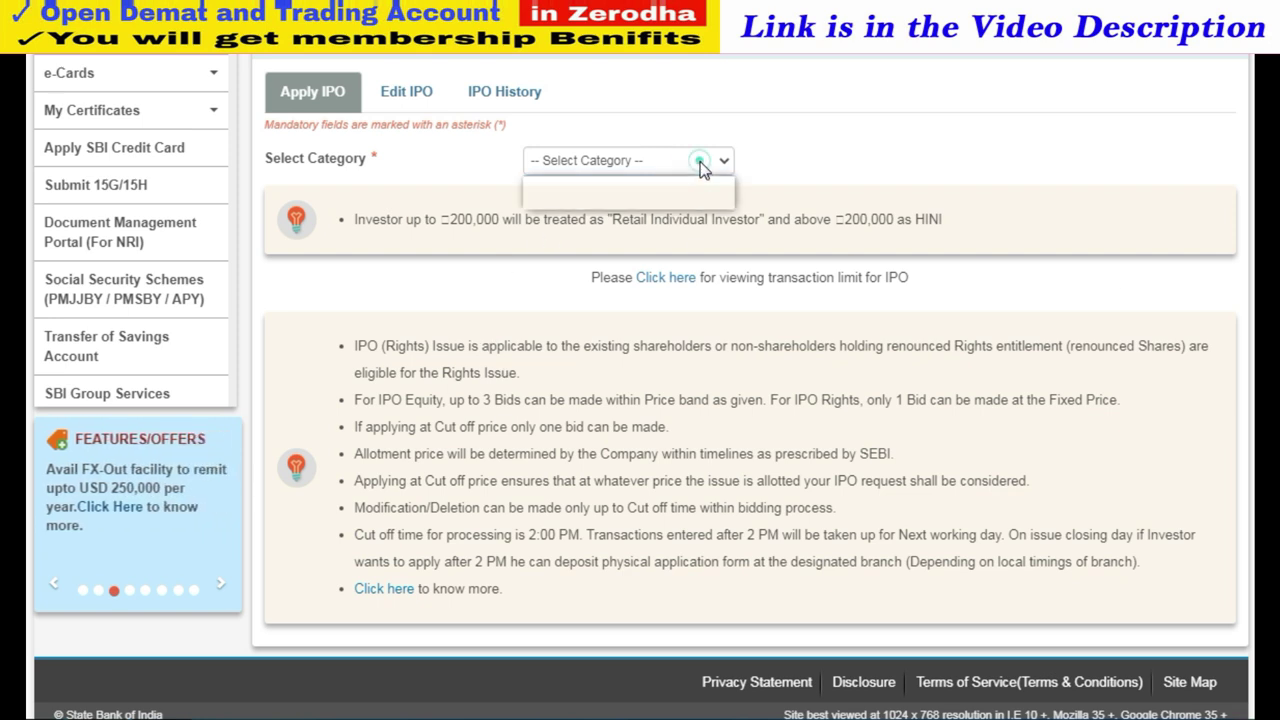
{"action": "left_click", "coordinate": [667, 195]}
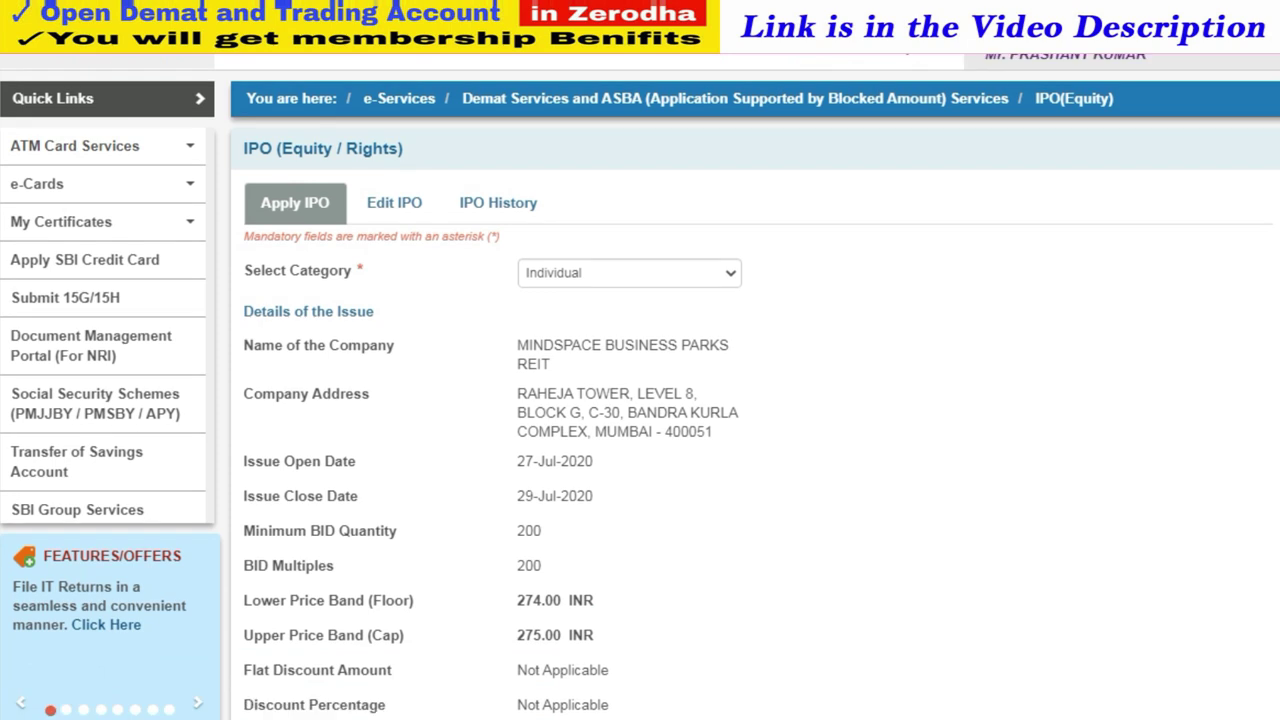
Step: Review the issue details and choose CDSL as the depository for the application
{"action": "scroll", "coordinate": [963, 480], "scroll_direction": "down", "scroll_amount": 1}
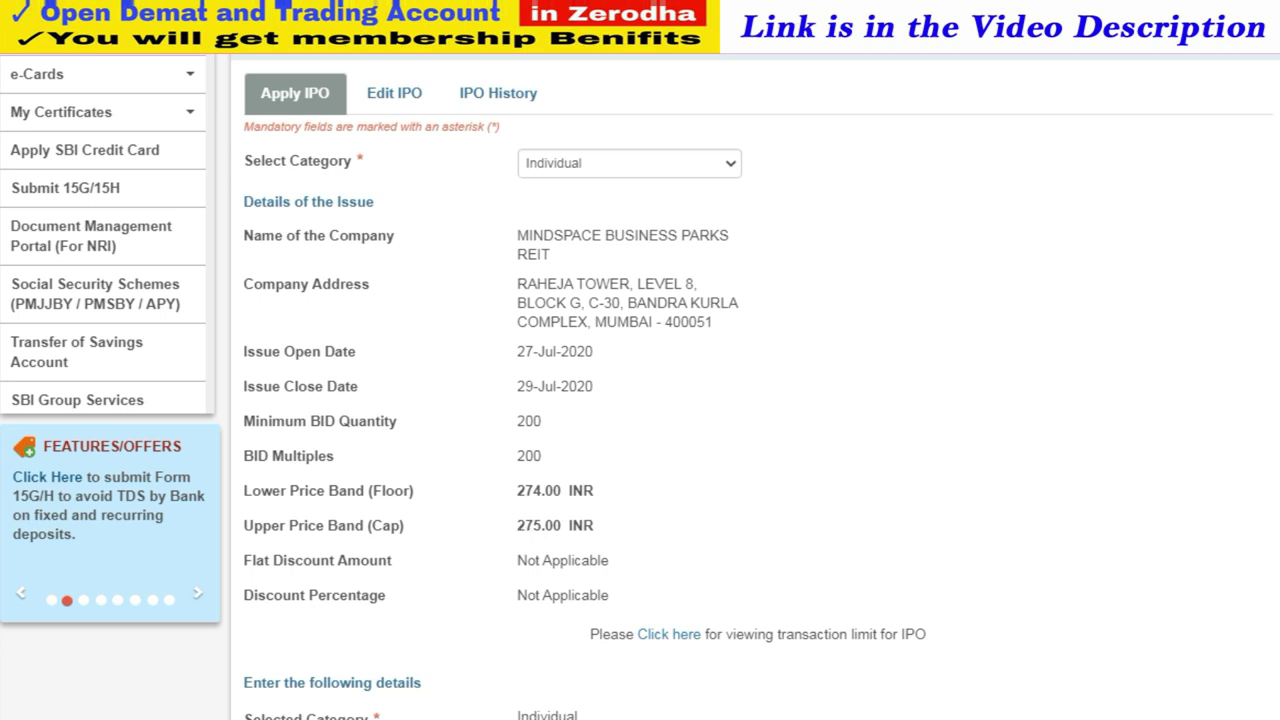
{"action": "scroll", "coordinate": [640, 386], "scroll_direction": "down", "scroll_amount": 2}
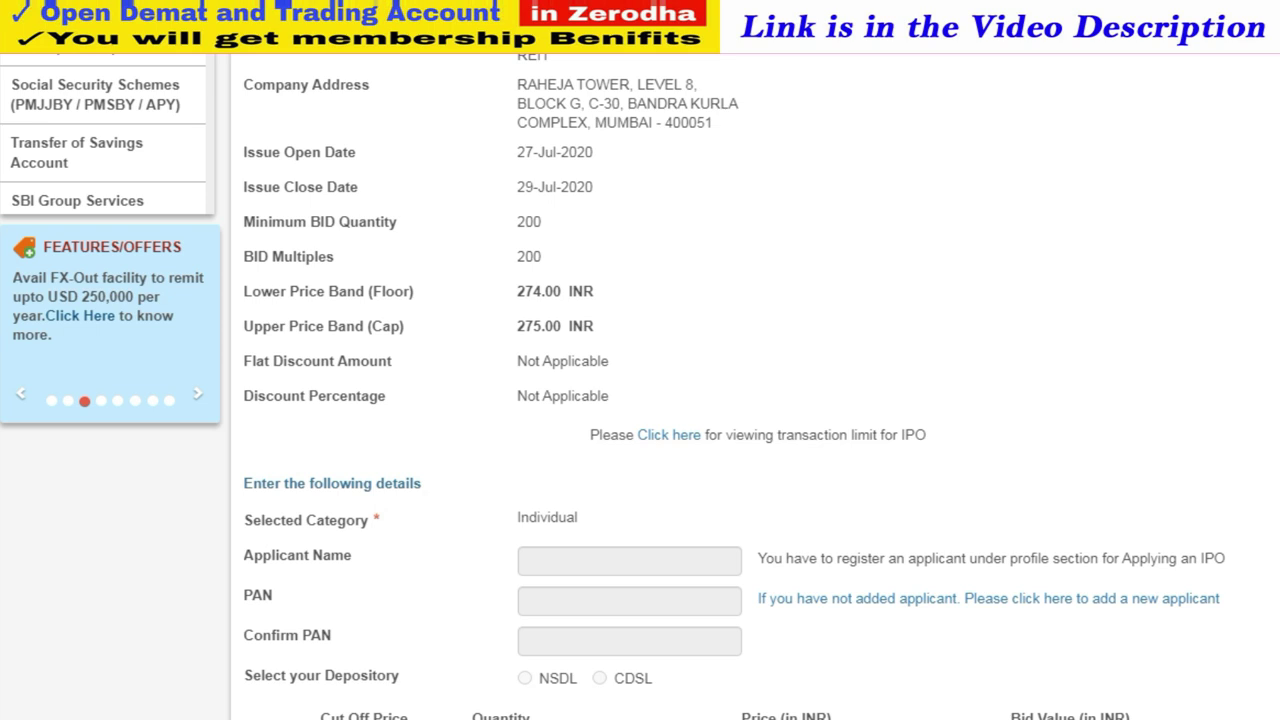
{"action": "scroll", "coordinate": [640, 386], "scroll_direction": "down", "scroll_amount": 2}
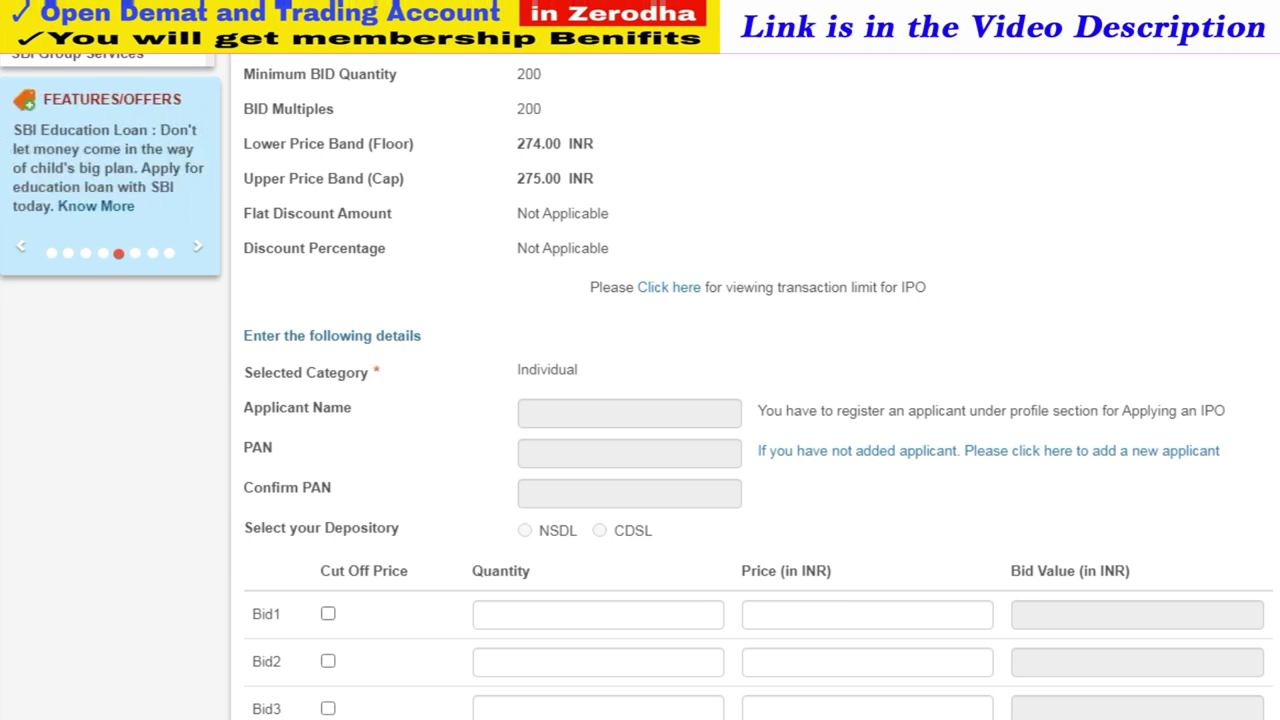
{"action": "scroll", "coordinate": [640, 386], "scroll_direction": "down", "scroll_amount": 2}
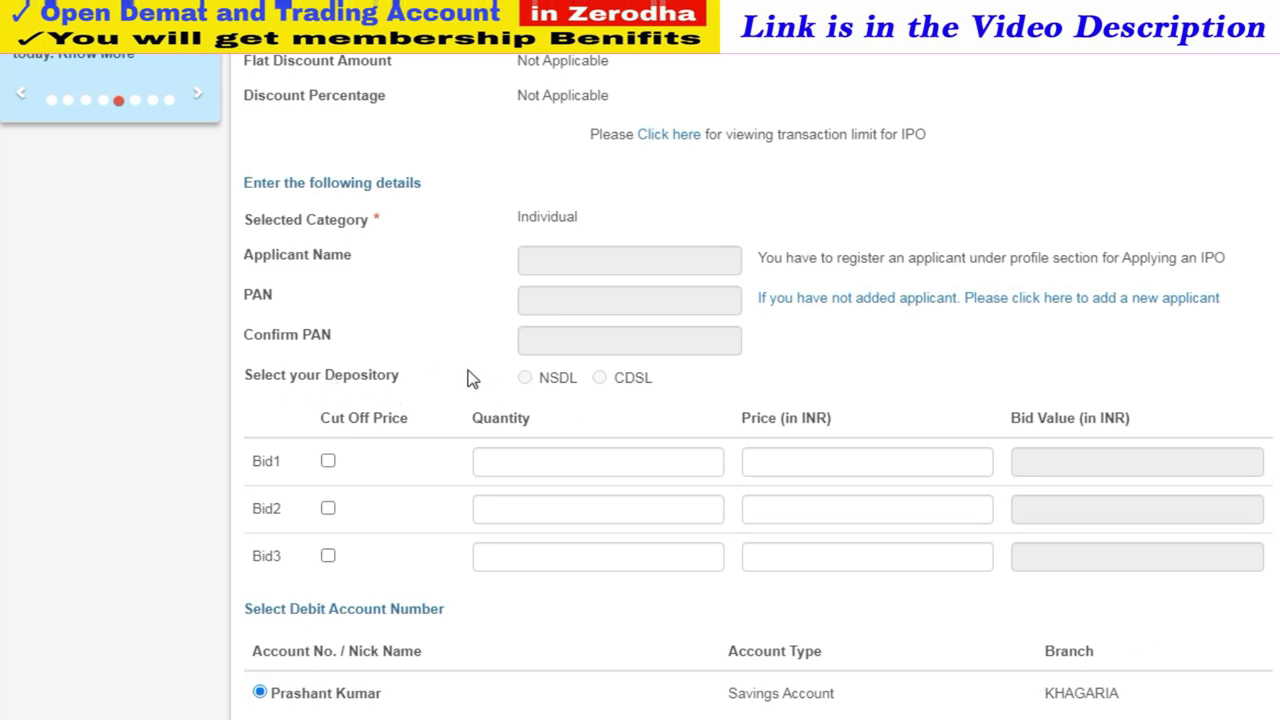
{"action": "left_click", "coordinate": [558, 382]}
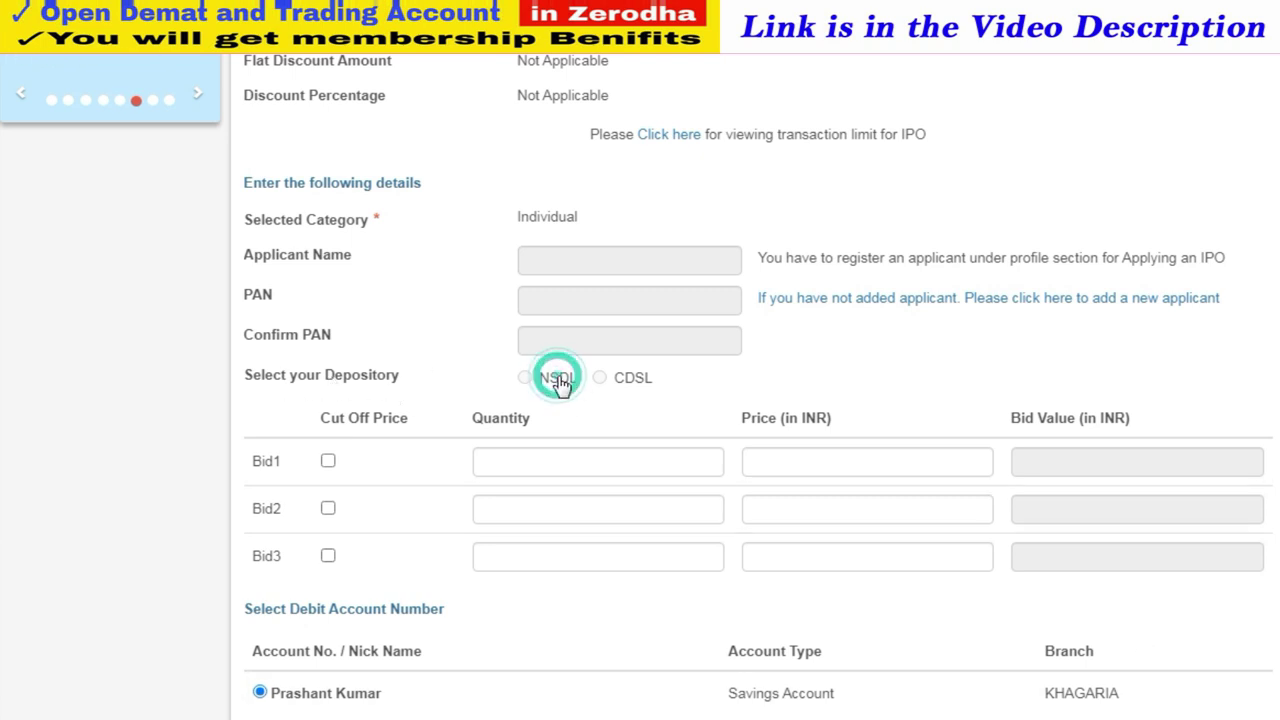
{"action": "left_click", "coordinate": [596, 377]}
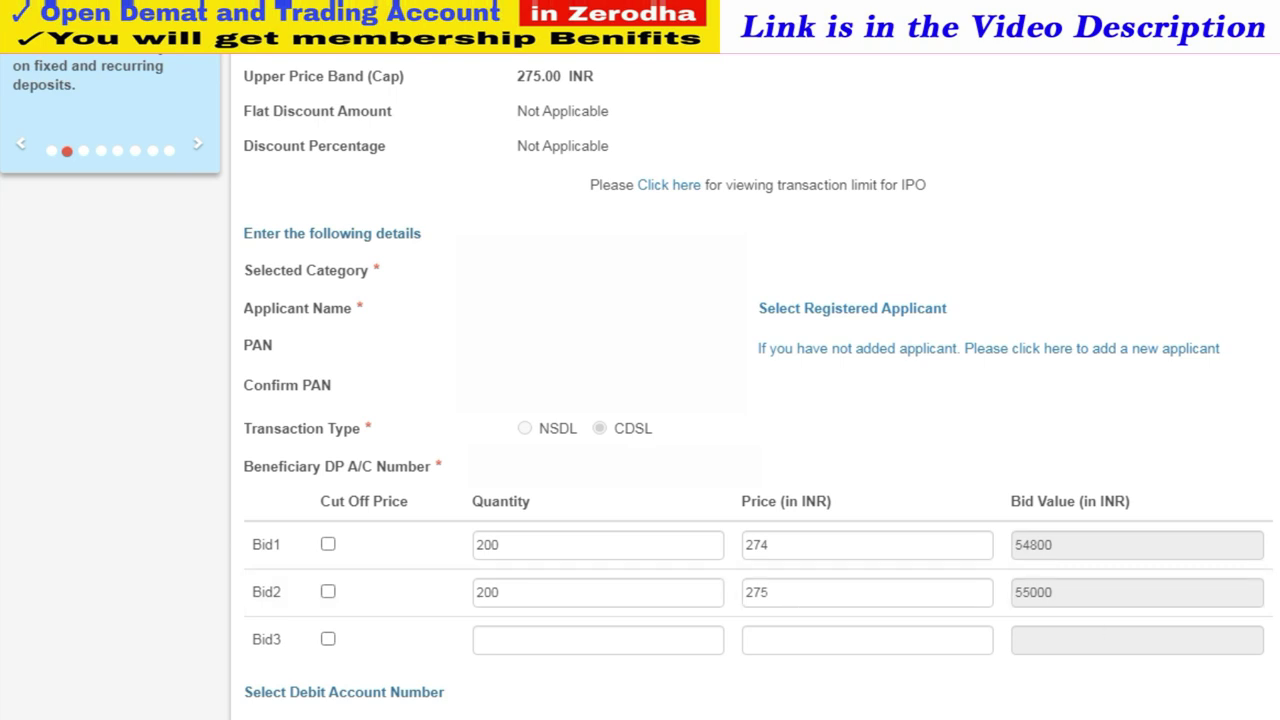
Step: Submit the IPO application with bids of 200 at 274 INR and 200 at 275 INR, and confirm the authorization and scheduling
{"action": "scroll", "coordinate": [535, 579], "scroll_direction": "down", "scroll_amount": 3}
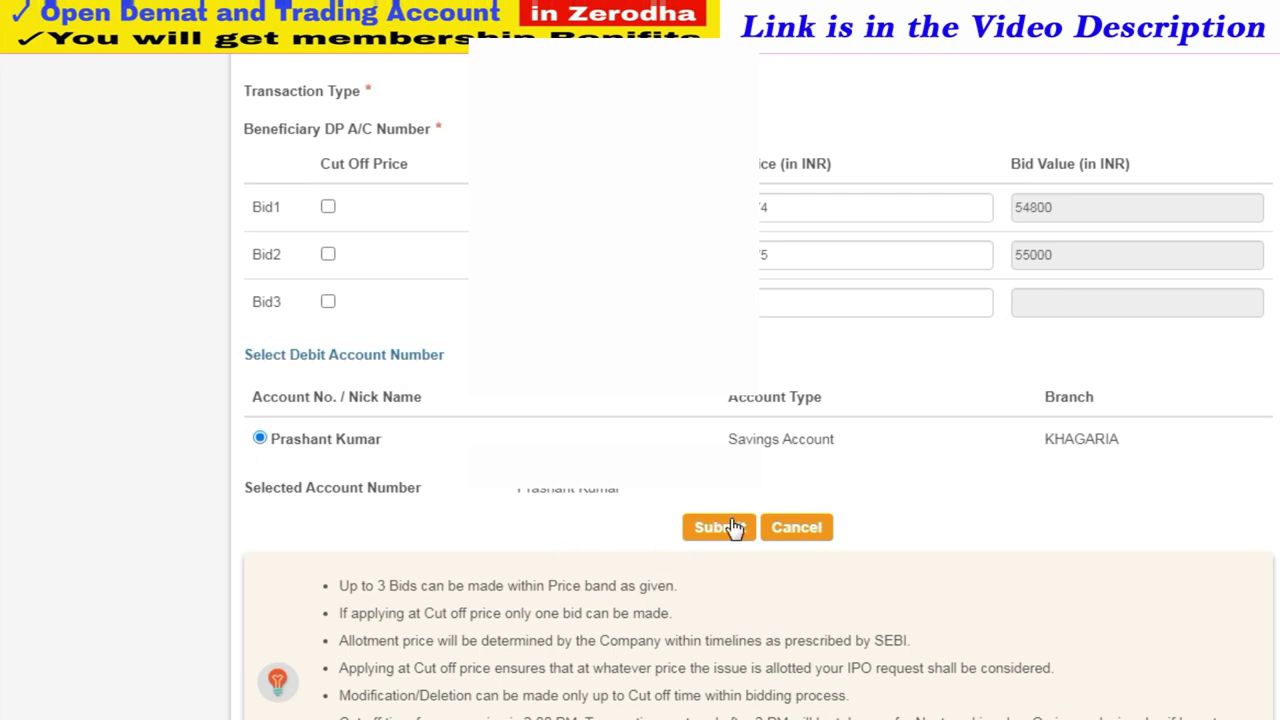
{"action": "left_click", "coordinate": [718, 527]}
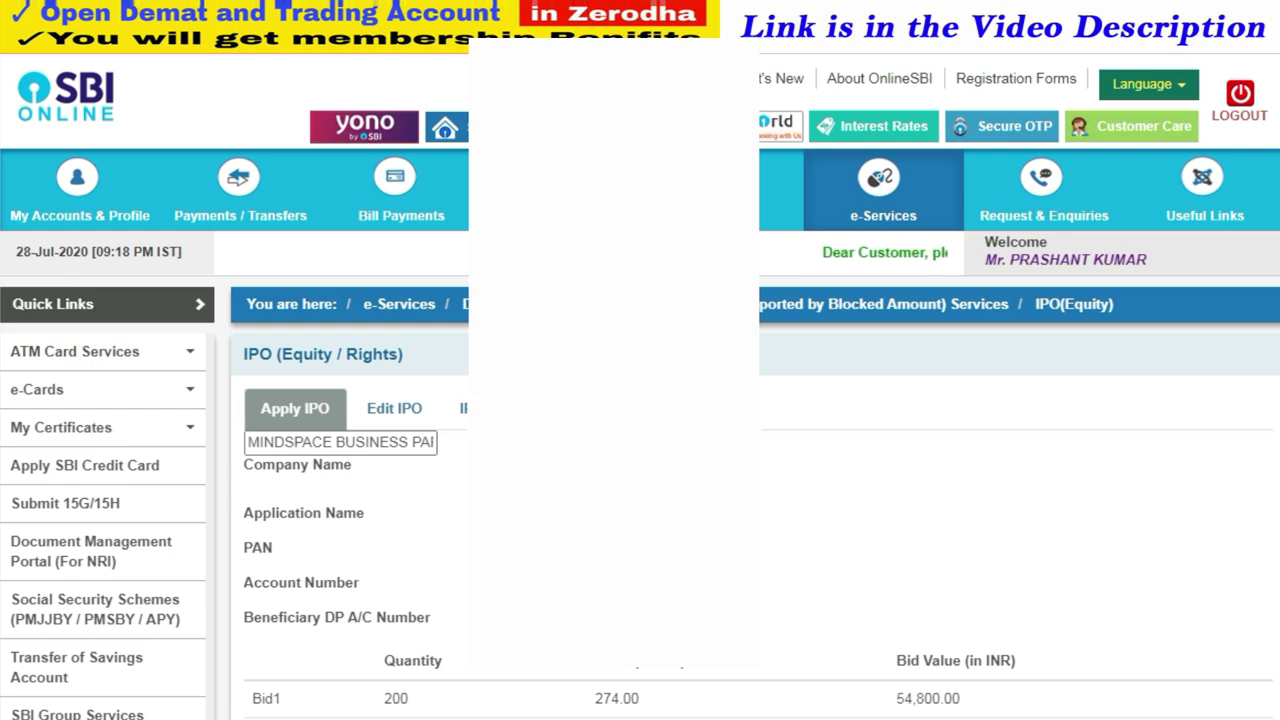
{"action": "scroll", "coordinate": [640, 387], "scroll_direction": "down", "scroll_amount": 1}
{"action": "scroll", "coordinate": [640, 400], "scroll_direction": "down", "scroll_amount": 3}
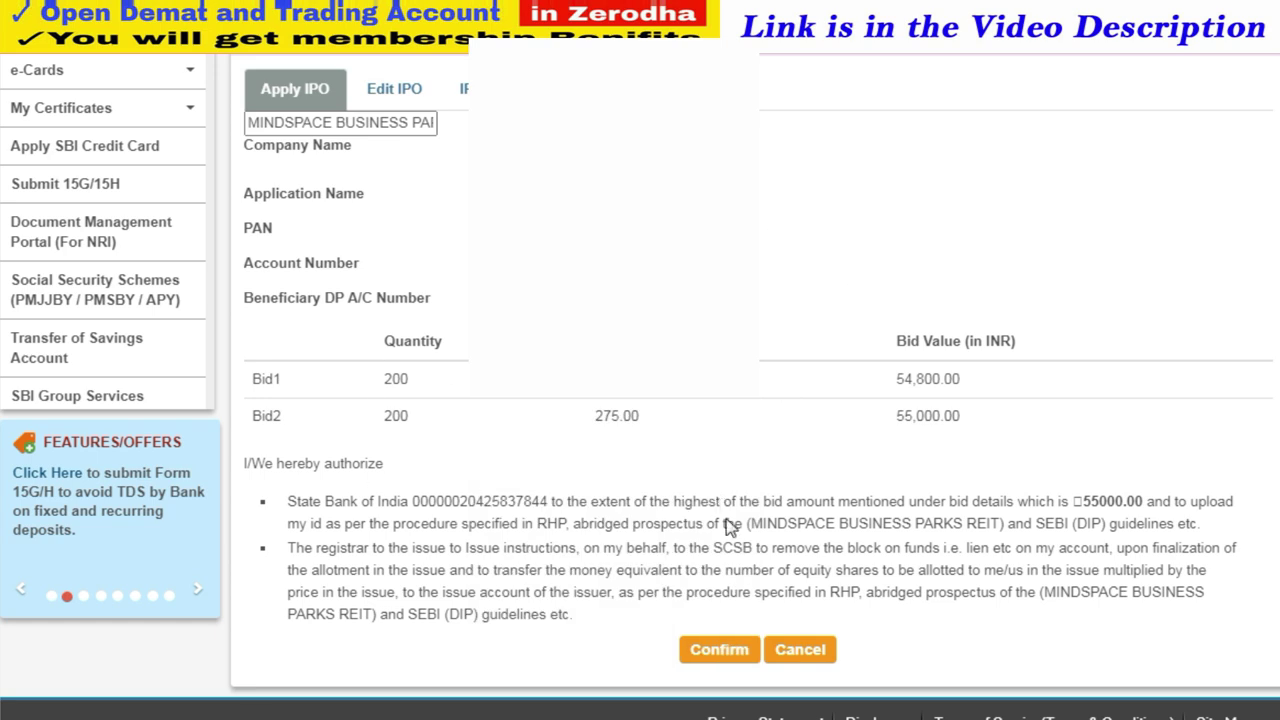
{"action": "left_click", "coordinate": [731, 658]}
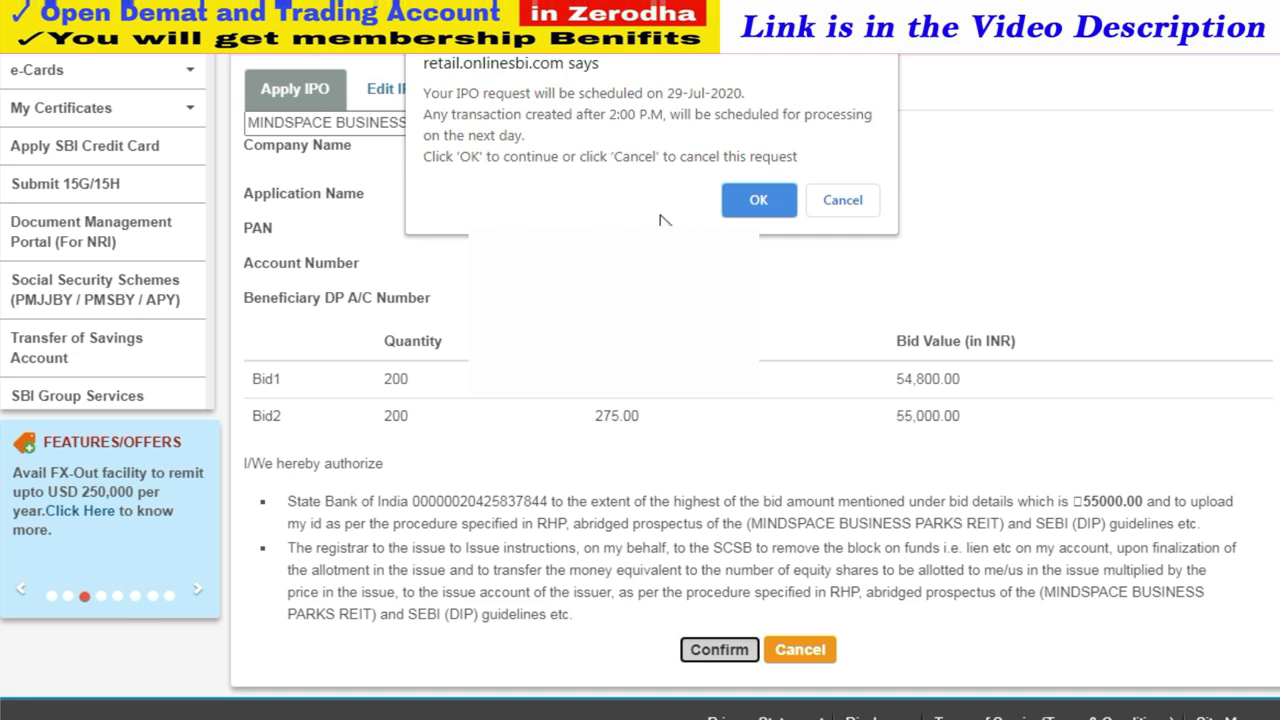
{"action": "left_click", "coordinate": [757, 201]}
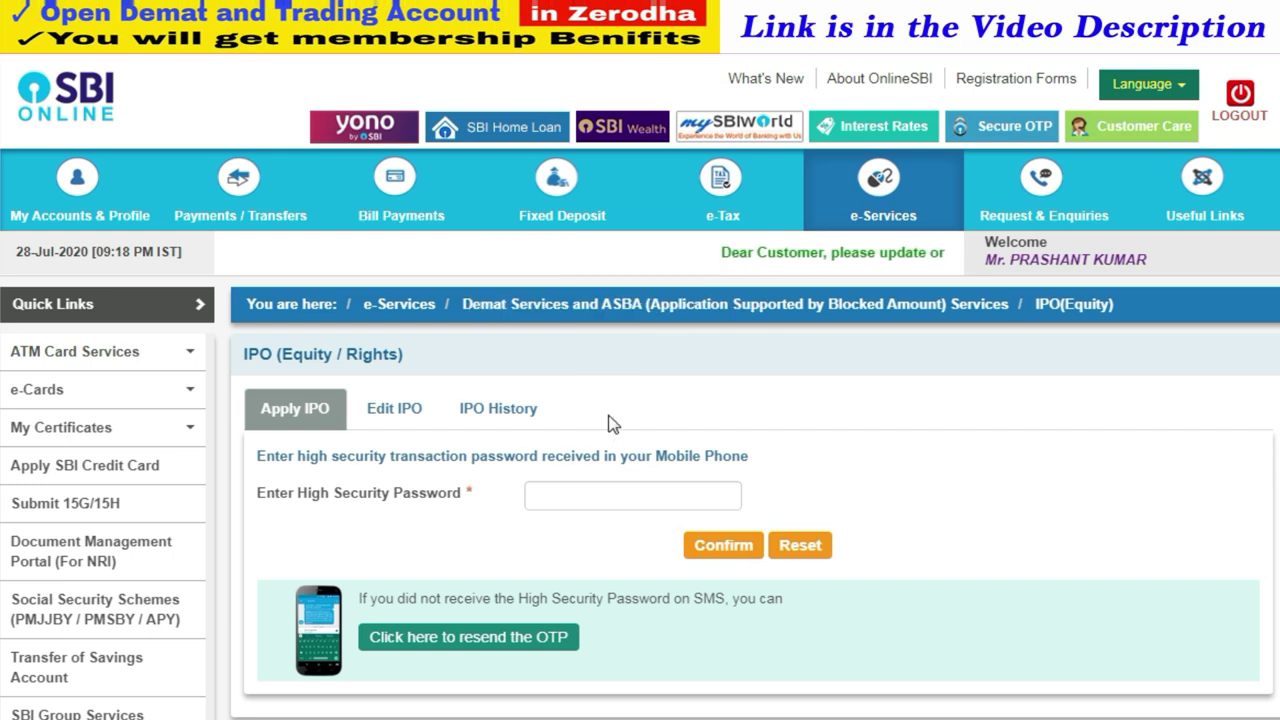
Step: Enter the high security password received by phone, confirm the IPO request and return to the IPO page
{"action": "left_click", "coordinate": [594, 504]}
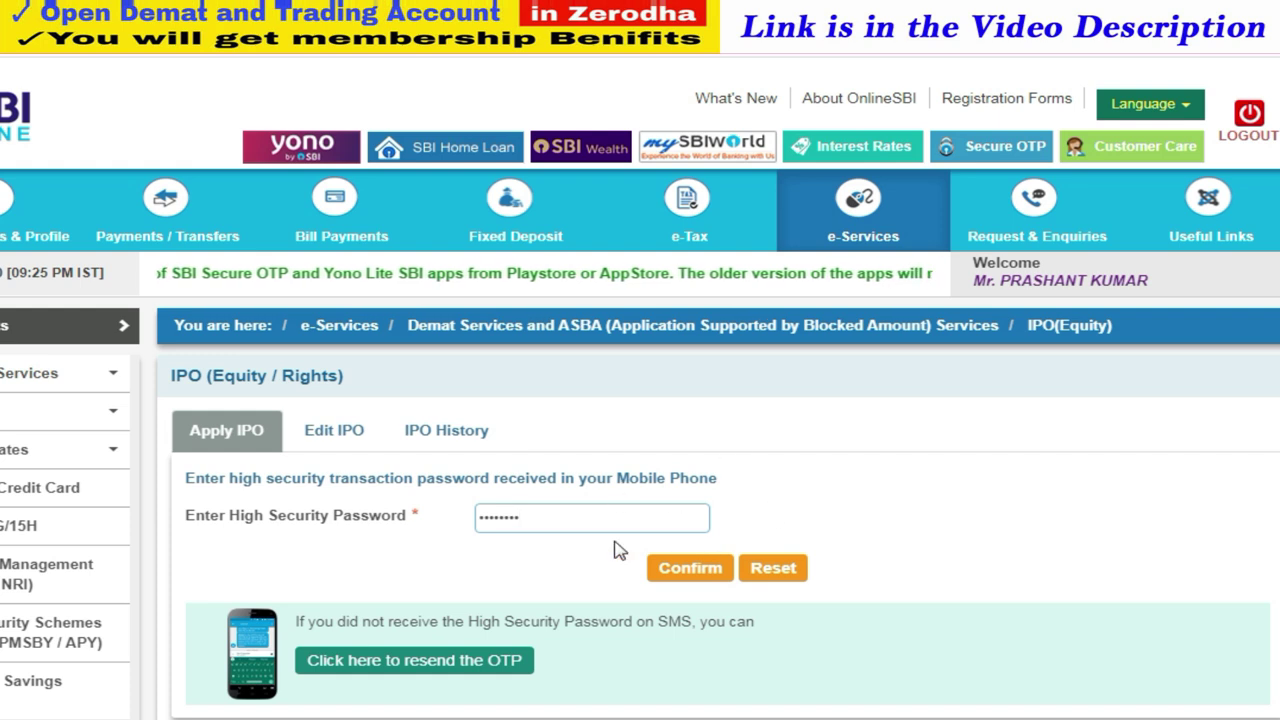
{"action": "left_click", "coordinate": [683, 570]}
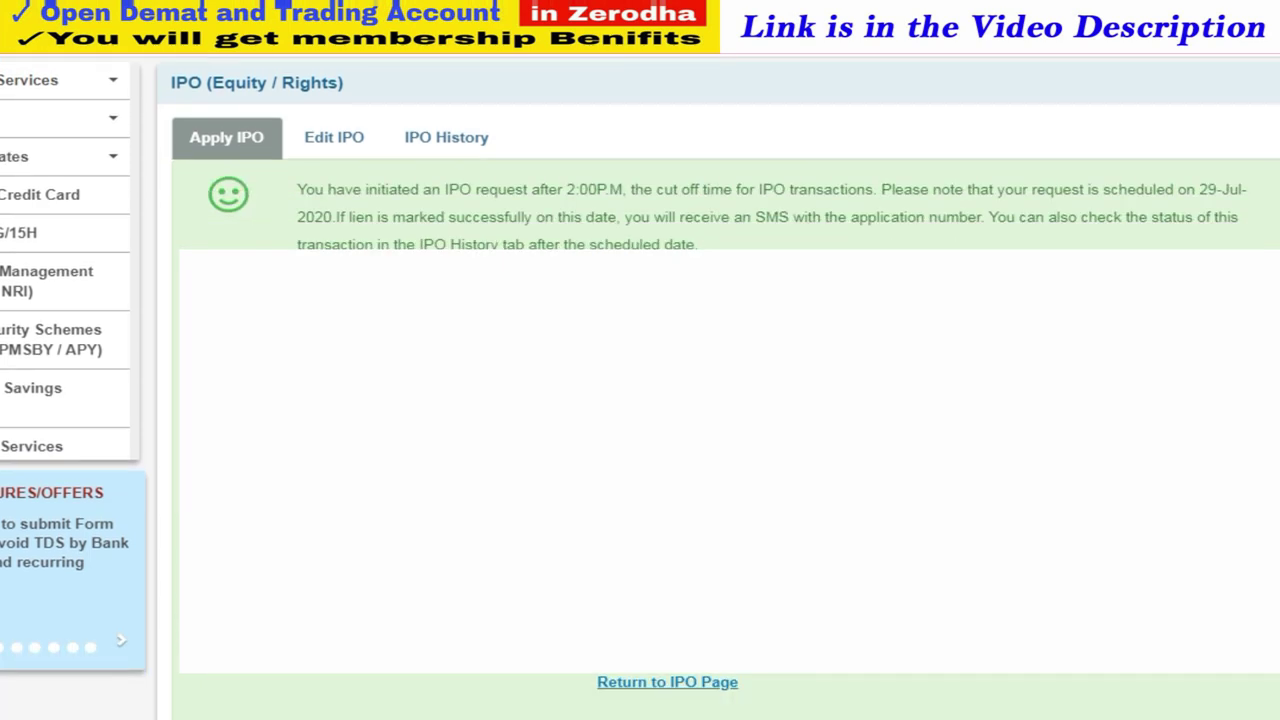
{"action": "left_click", "coordinate": [687, 682]}
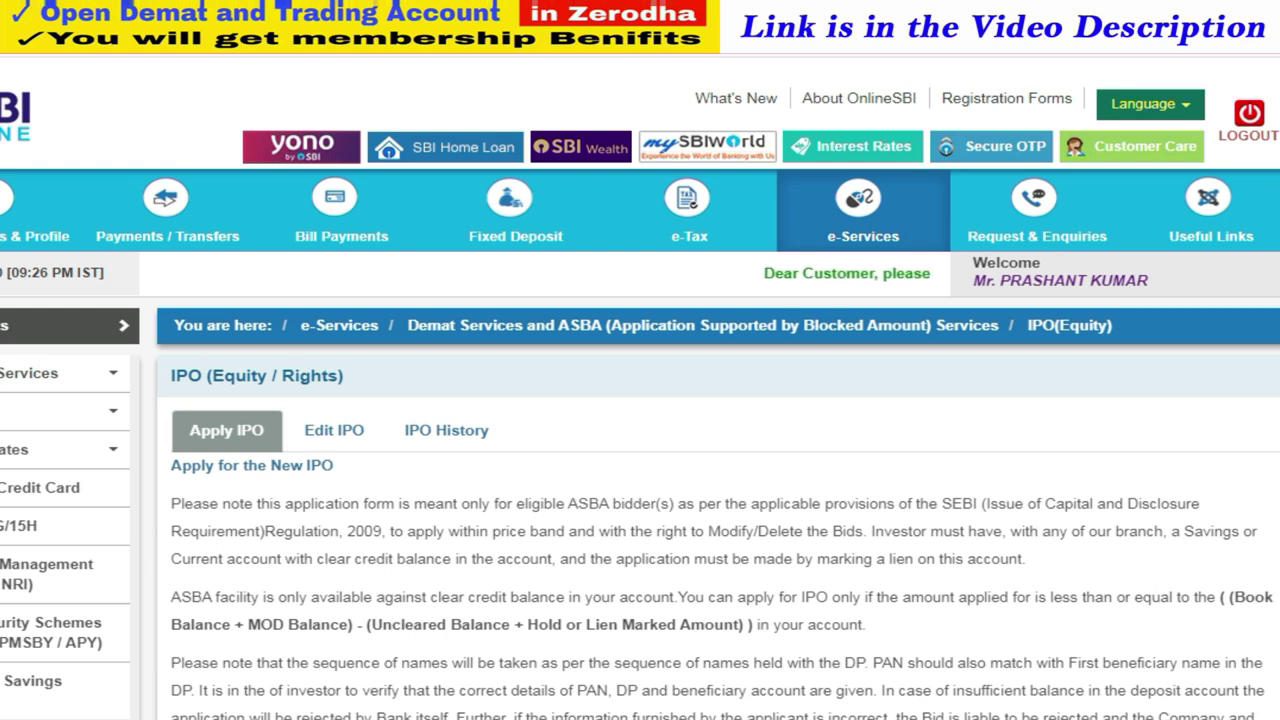
{"action": "scroll", "coordinate": [687, 682], "scroll_direction": "down", "scroll_amount": 3}
{"action": "scroll", "coordinate": [640, 400], "scroll_direction": "up", "scroll_amount": 1}
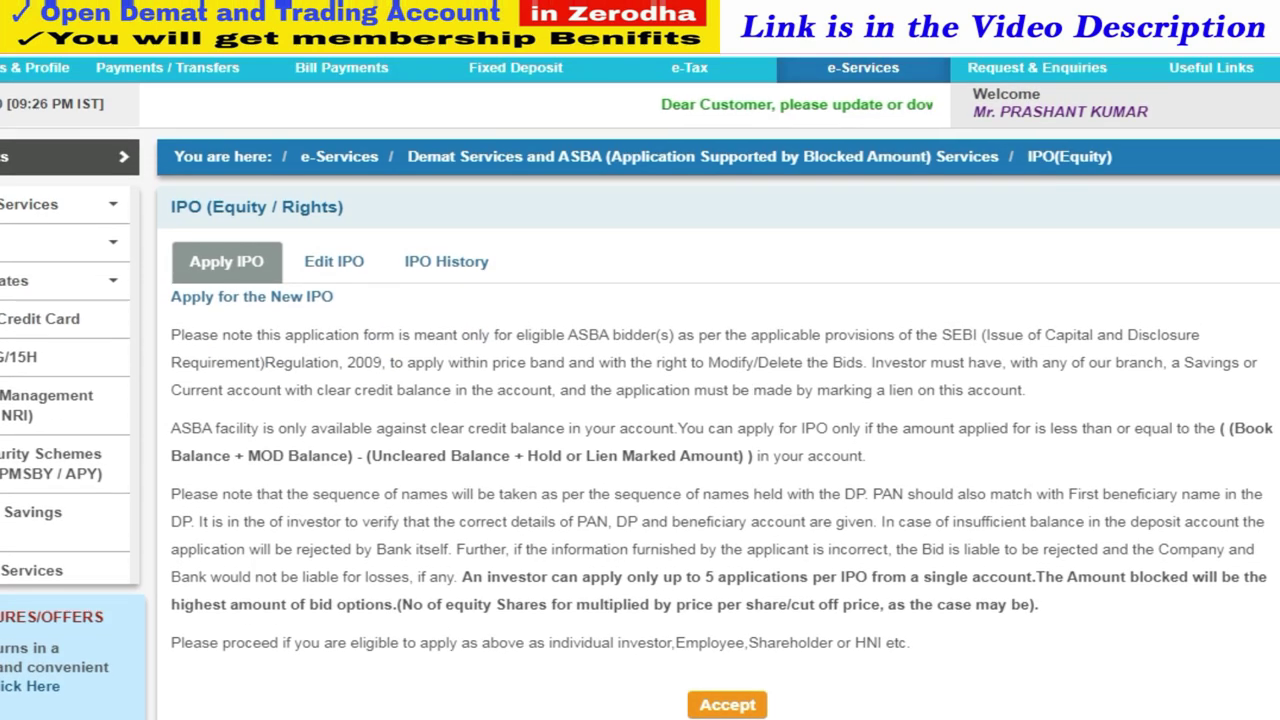